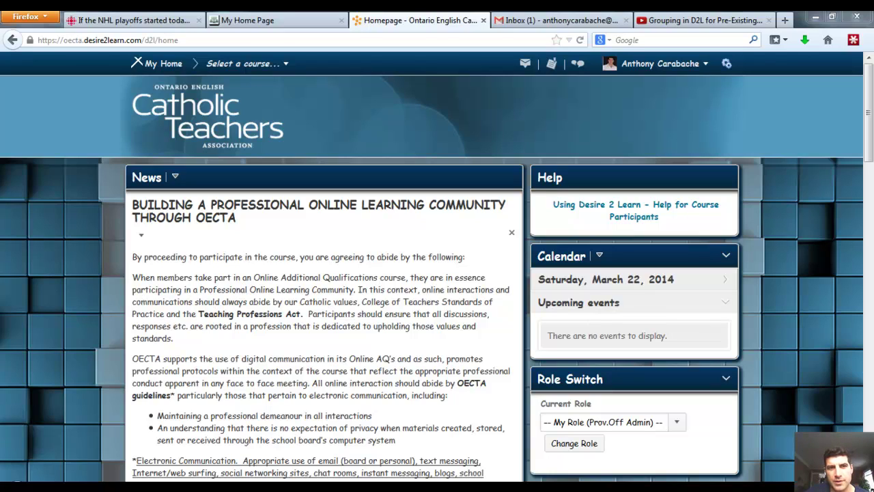
left_click(355, 234)
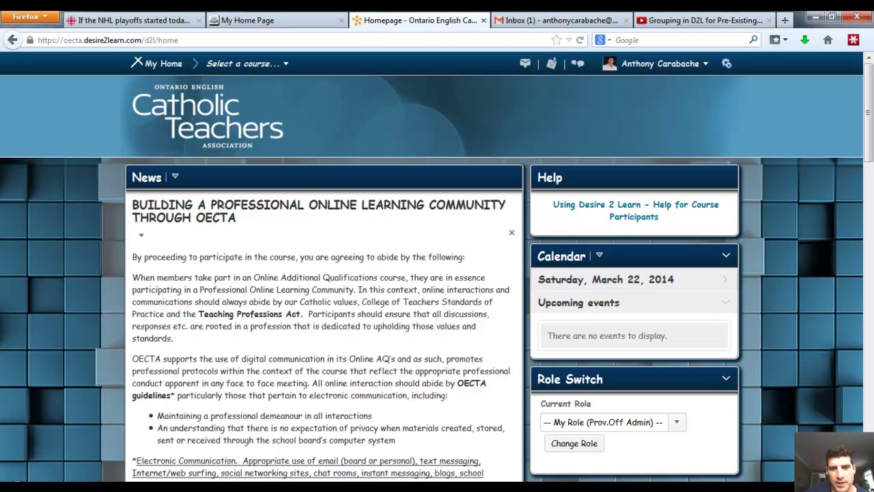
scroll(437, 274, "down", 1)
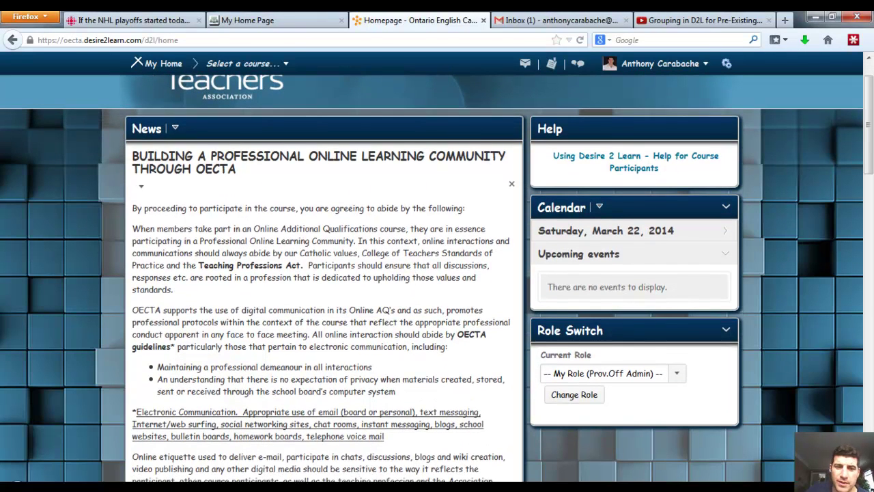
scroll(437, 273, "up", 1)
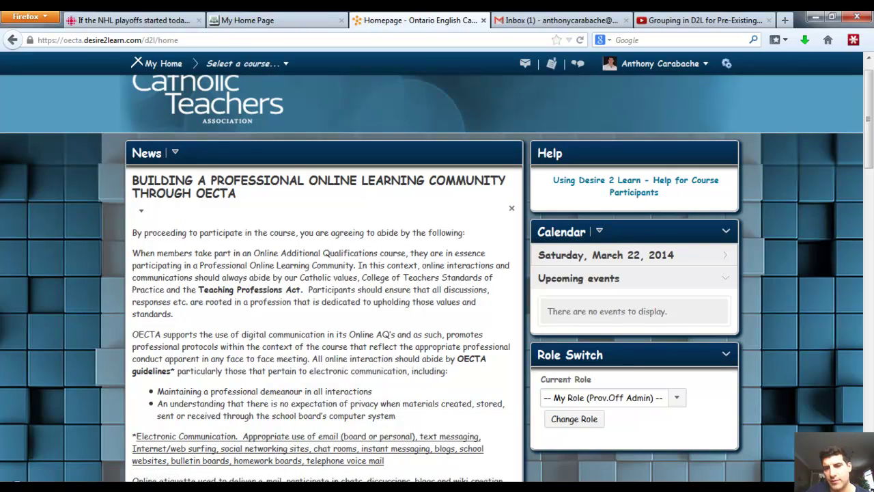
scroll(437, 273, "up", 1)
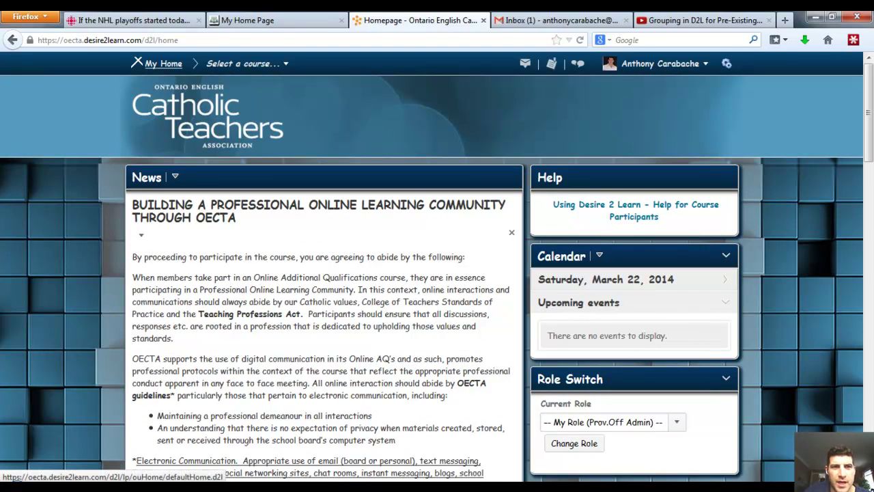
Open the homepage of the course "0 IT1 MSTR SU2013-JAN2017 - IT1-MSTR SU13".
left_click(164, 63)
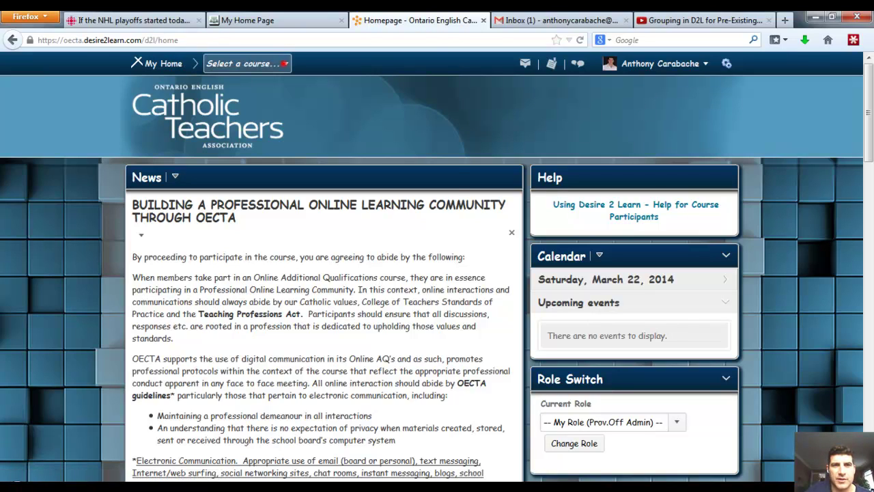
left_click(285, 63)
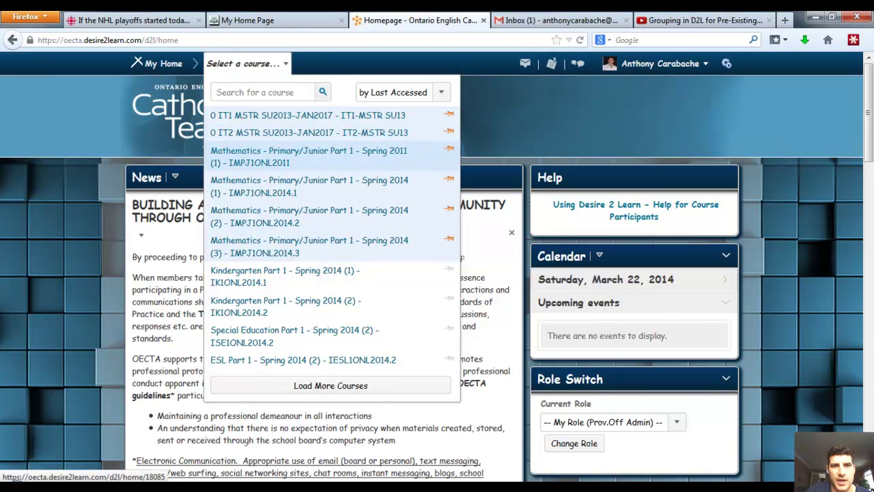
left_click(299, 118)
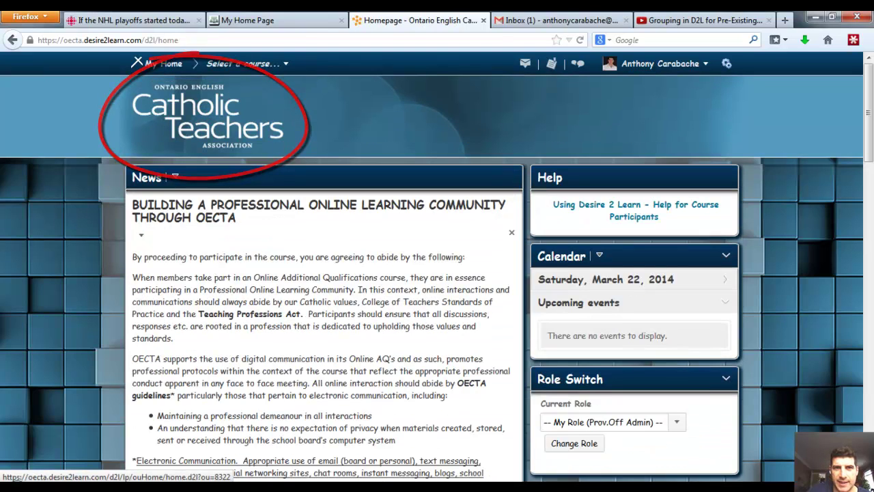
left_click(284, 63)
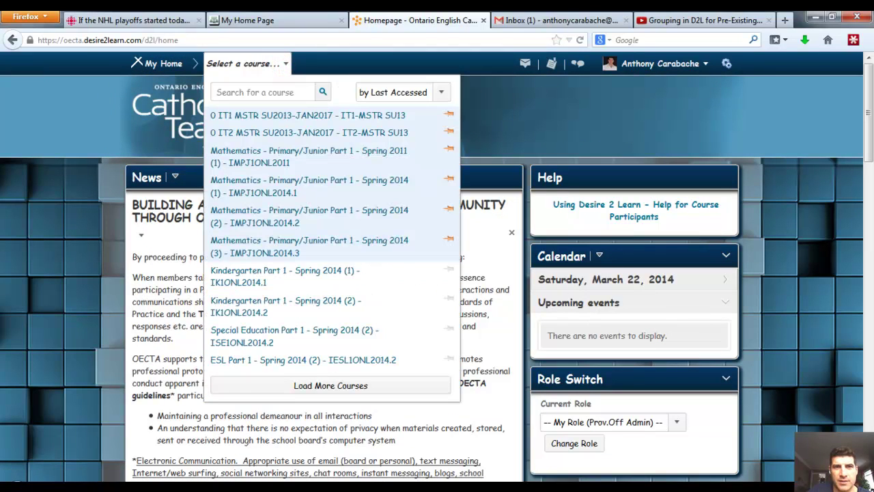
left_click(277, 115)
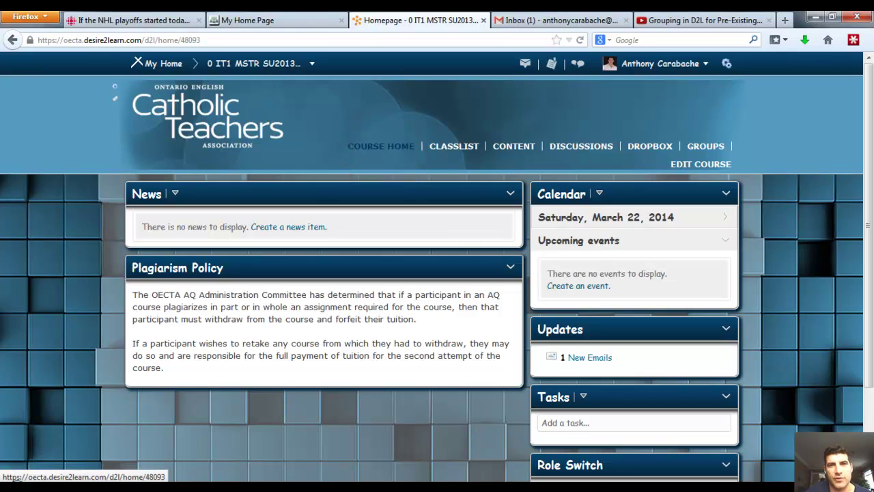
left_click(381, 146)
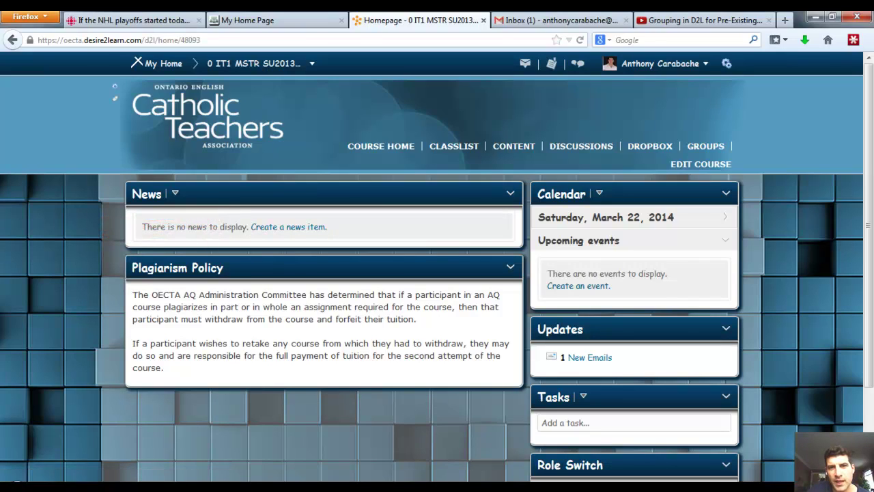
View the course's classlist and its enrolled participant.
left_click(454, 146)
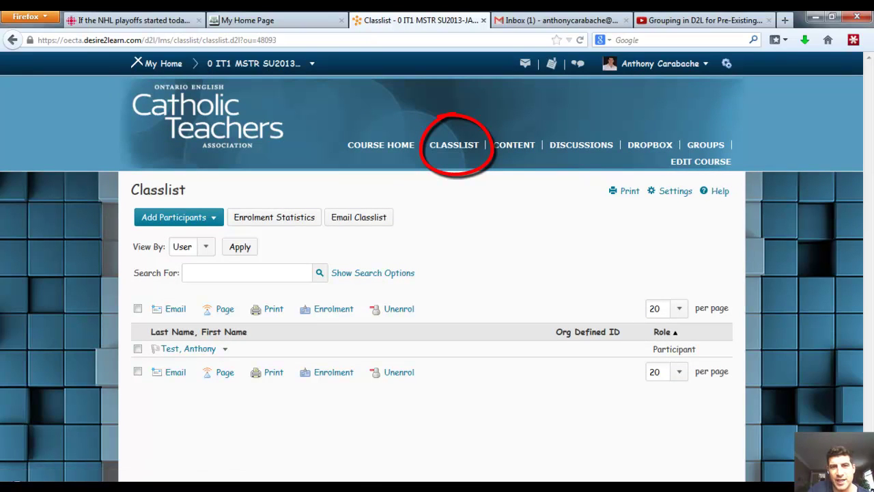
left_click(137, 348)
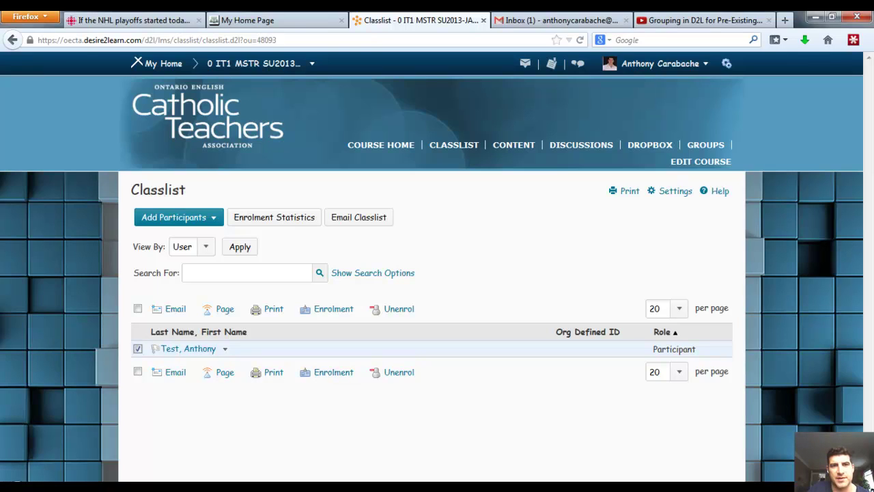
left_click(455, 144)
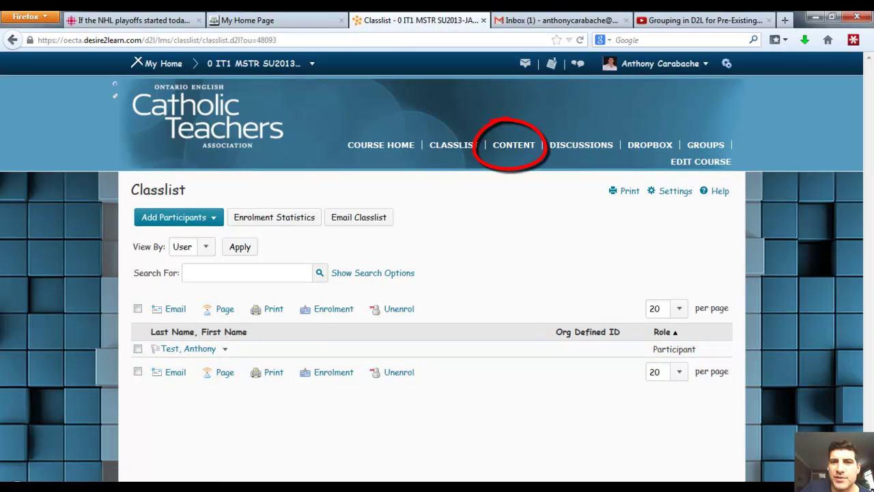
Open the Self-Directed Professional Development web page in the course content and read through its activities and tasks.
left_click(513, 145)
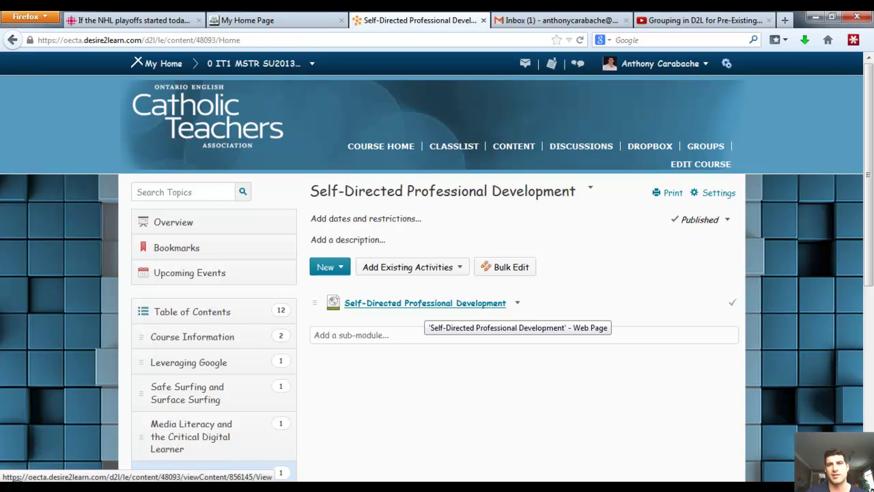
left_click(371, 305)
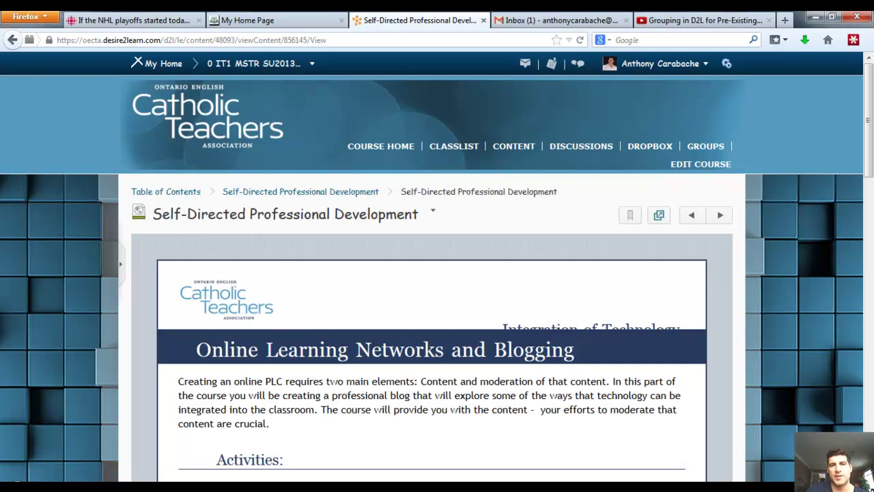
scroll(437, 273, "down", 2)
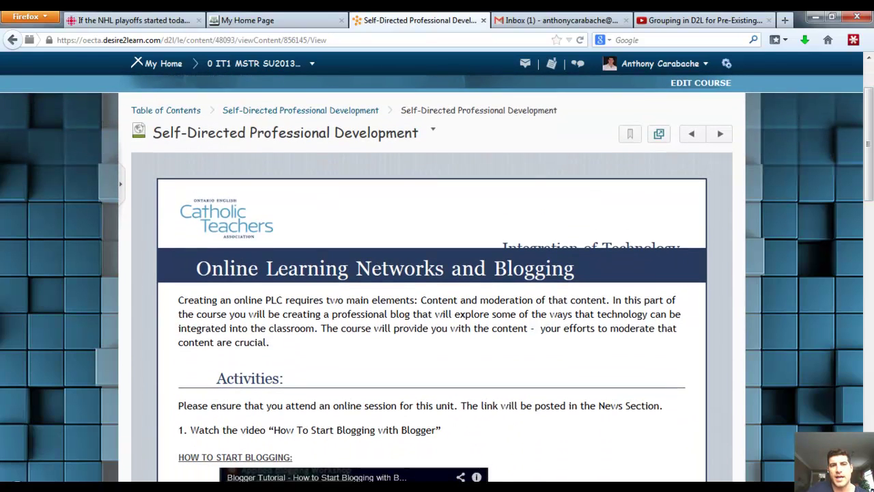
scroll(437, 273, "down", 2)
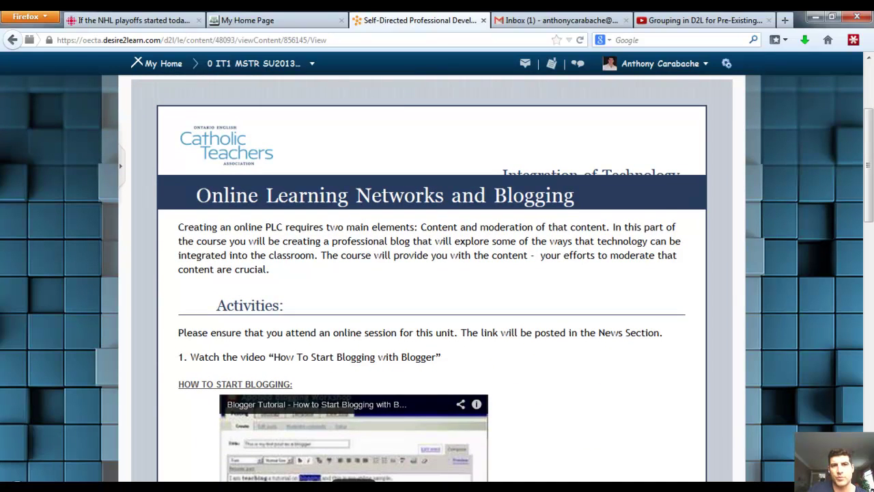
scroll(348, 133, "down", 10)
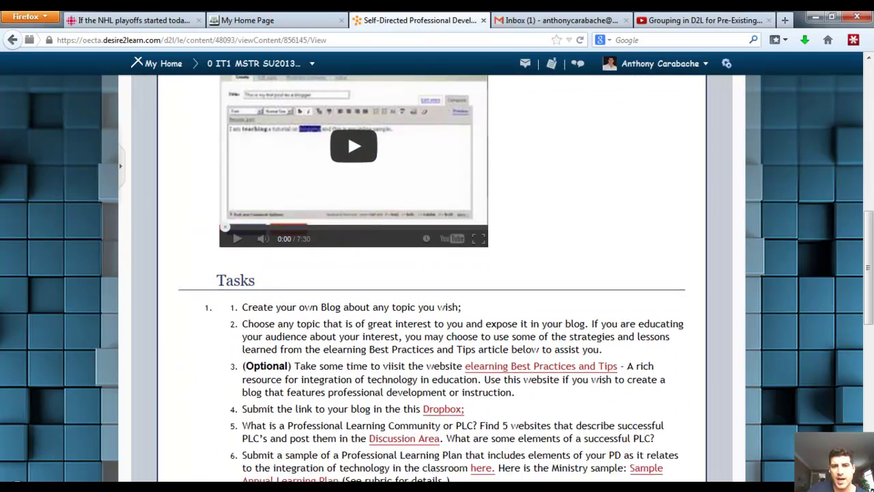
scroll(348, 134, "down", 2)
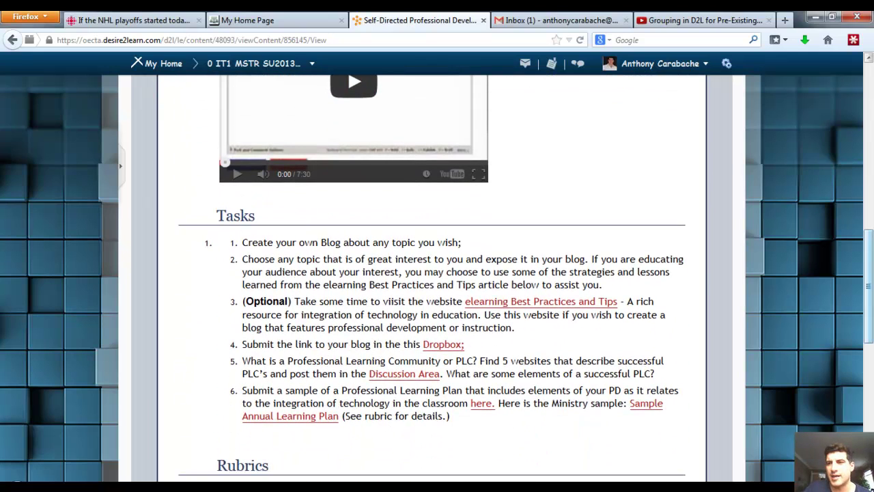
scroll(437, 273, "up", 15)
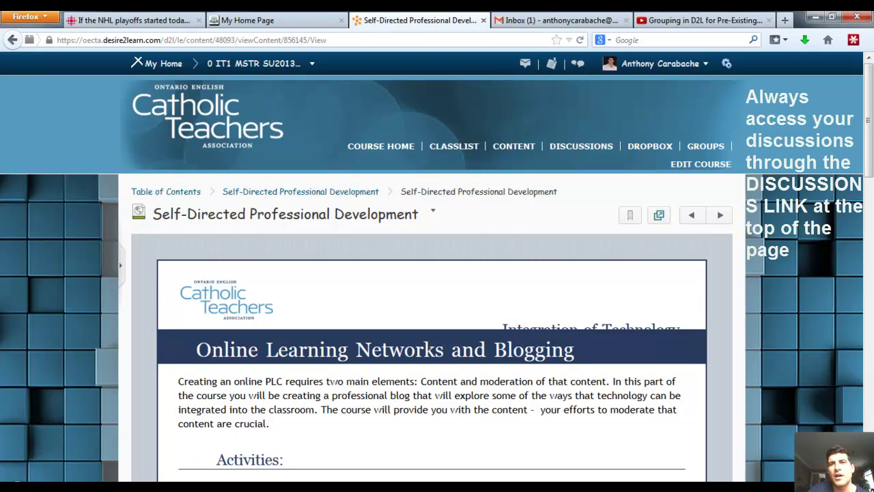
Go to the course discussions and open the topic The OZ Effect under Surfing the Web.
left_click(581, 145)
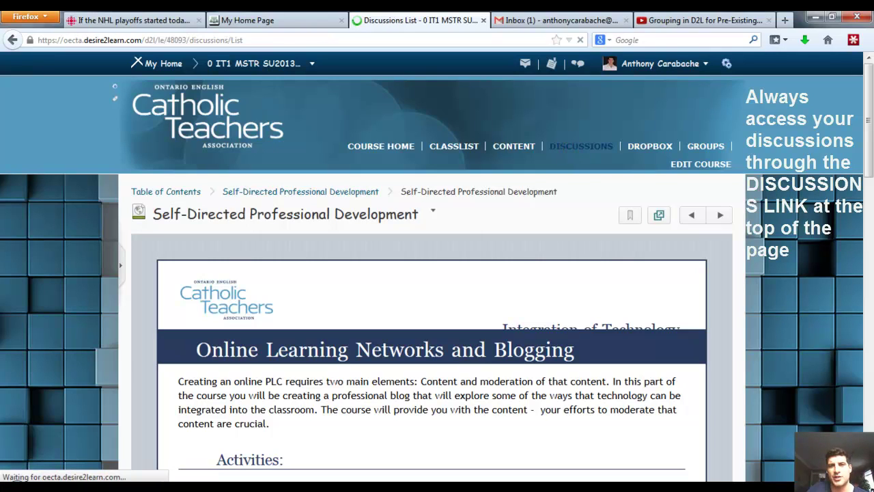
scroll(437, 273, "down", 4)
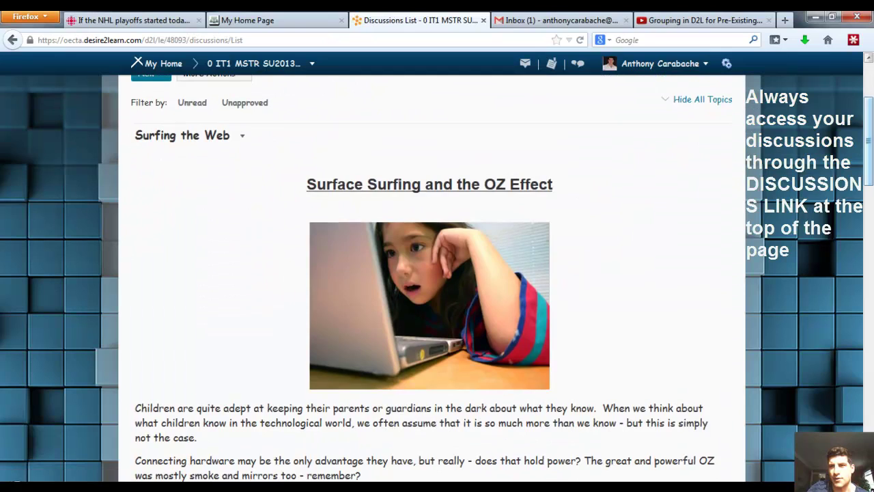
left_click_drag(866, 120, 866, 174)
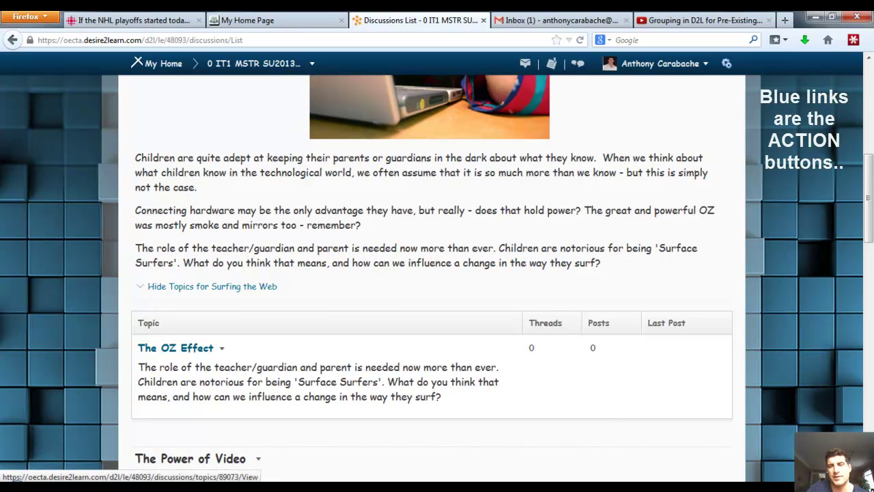
scroll(176, 250, "down", 3)
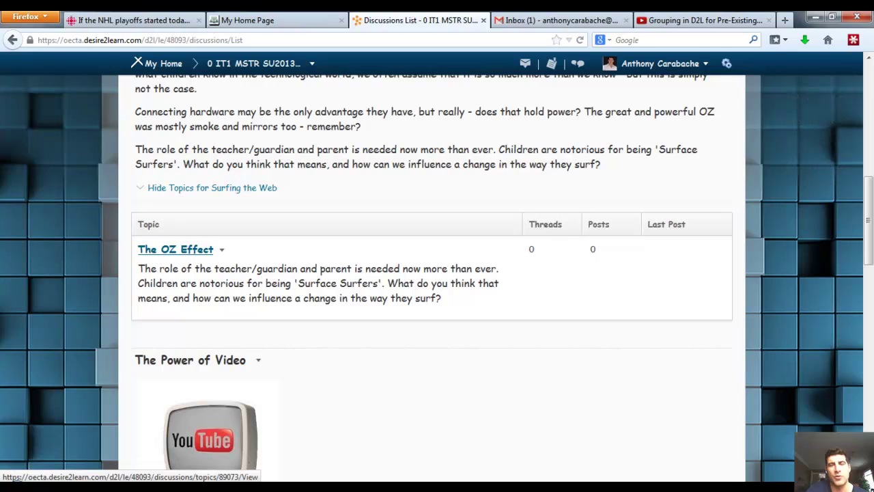
left_click(178, 250)
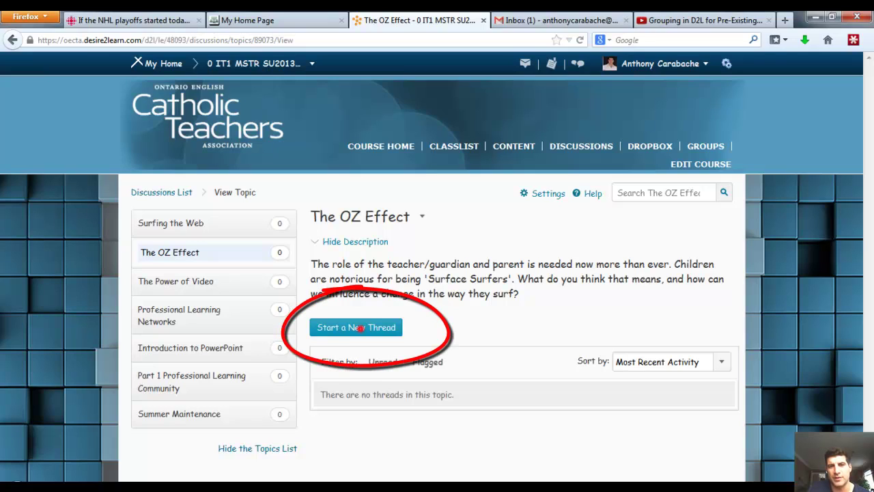
Start a new thread in The OZ Effect topic with the subject "My Response - Oz Effect".
left_click(361, 328)
left_click(364, 329)
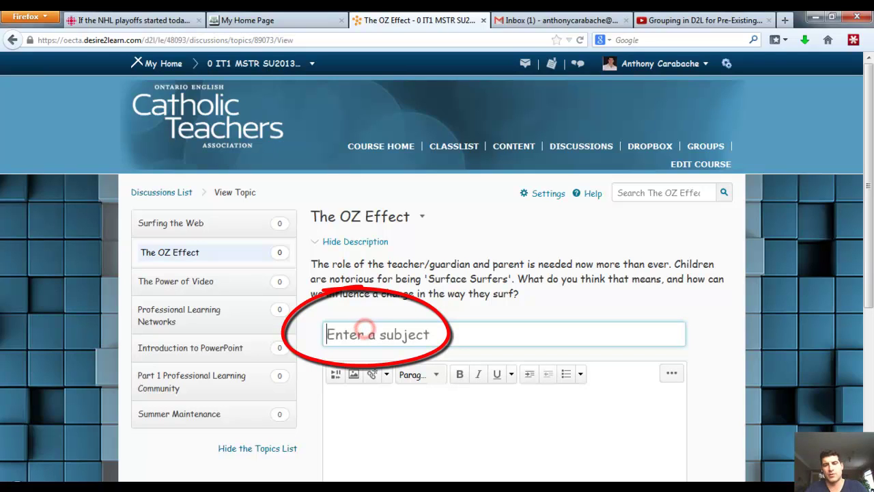
type("My Resons")
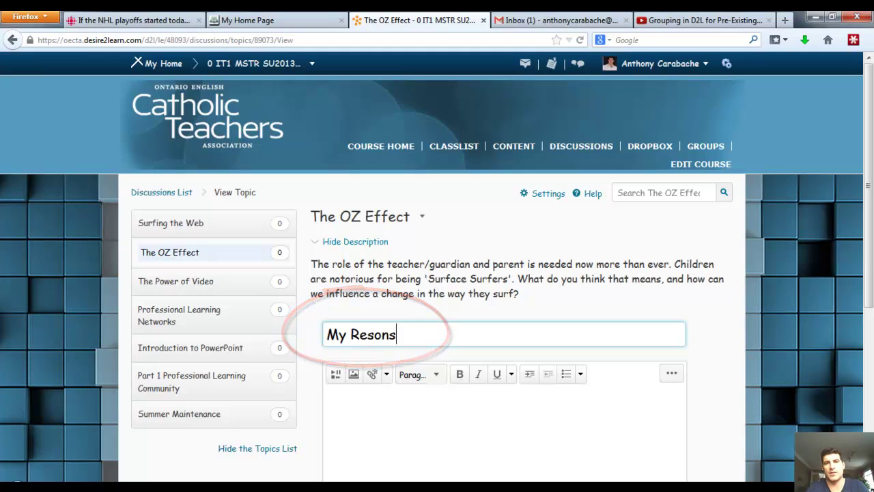
key("BackSpace")
key("BackSpace")
key("BackSpace")
type("ponse - ")
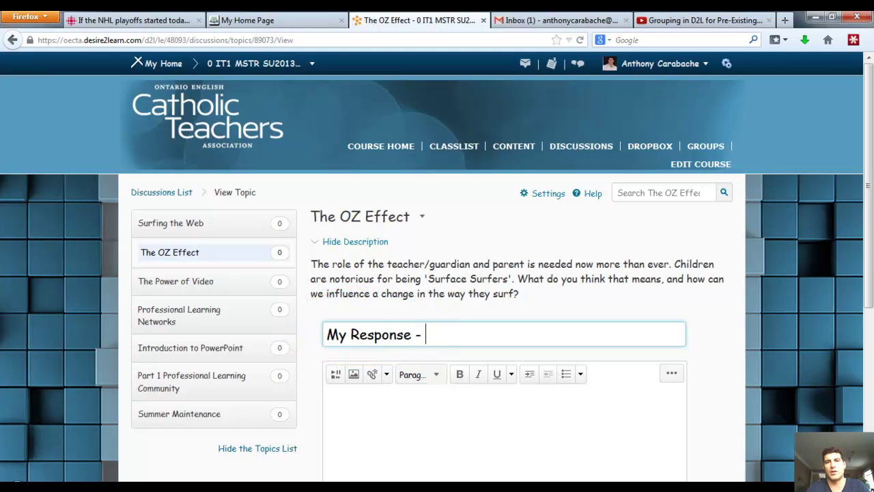
type("Oz E")
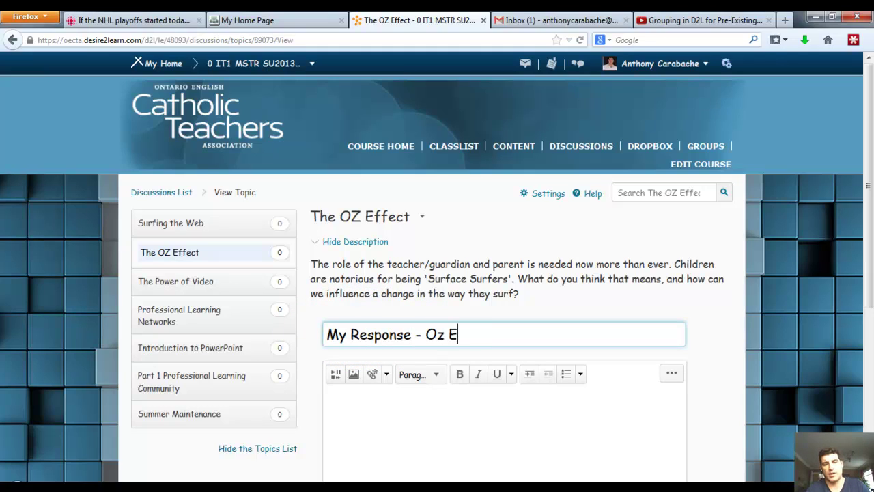
type("ffect")
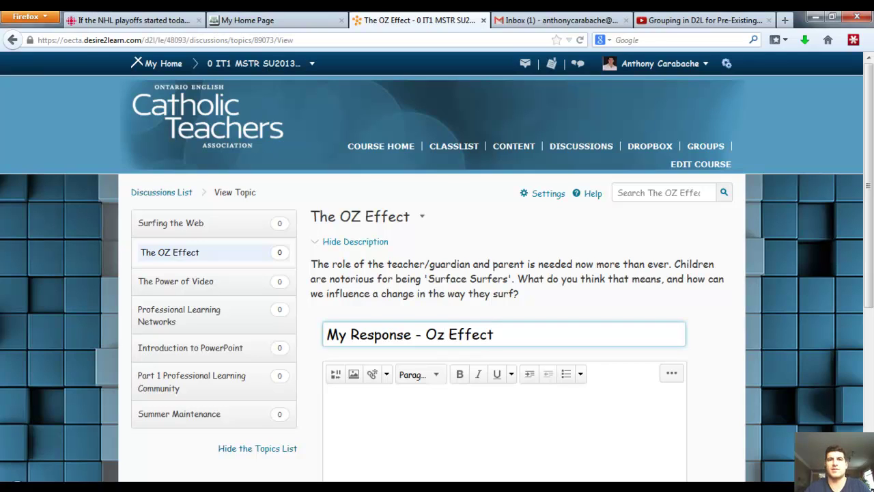
Open the Insert Stuff dialog for the message body of the new thread.
scroll(378, 309, "down", 3)
left_click(378, 309)
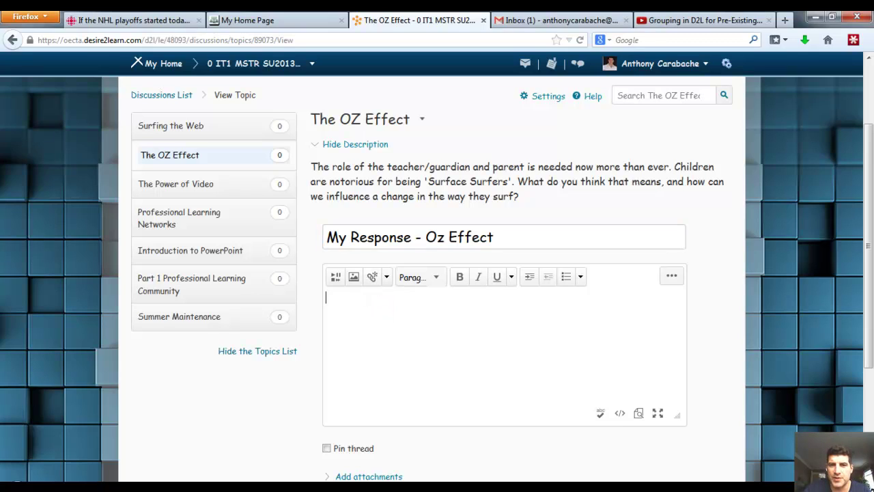
left_click(417, 277)
left_click(352, 280)
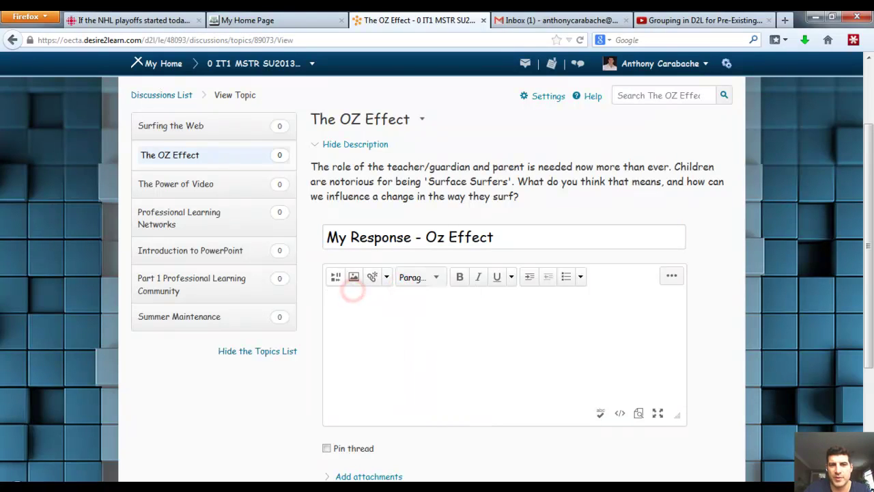
left_click(340, 296)
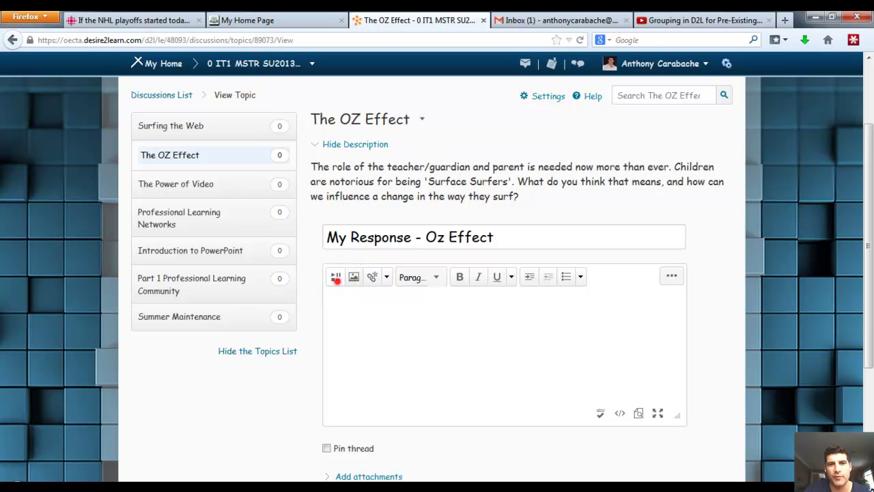
left_click(336, 278)
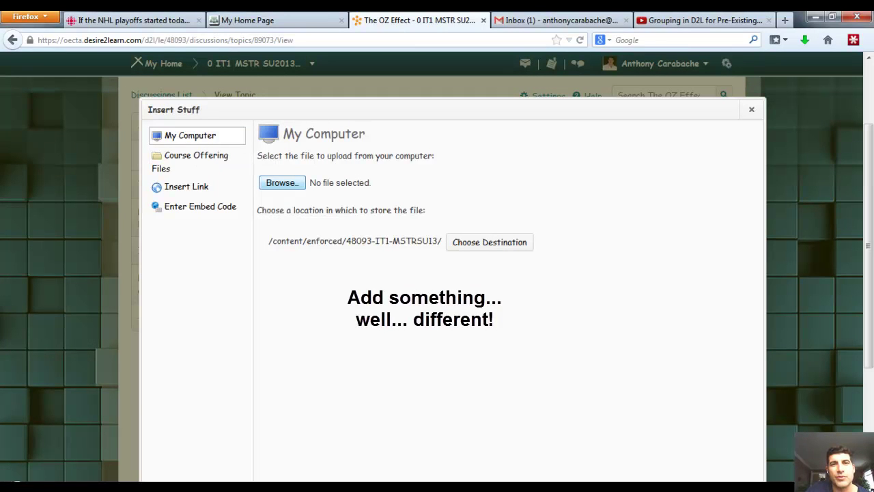
left_click(282, 183)
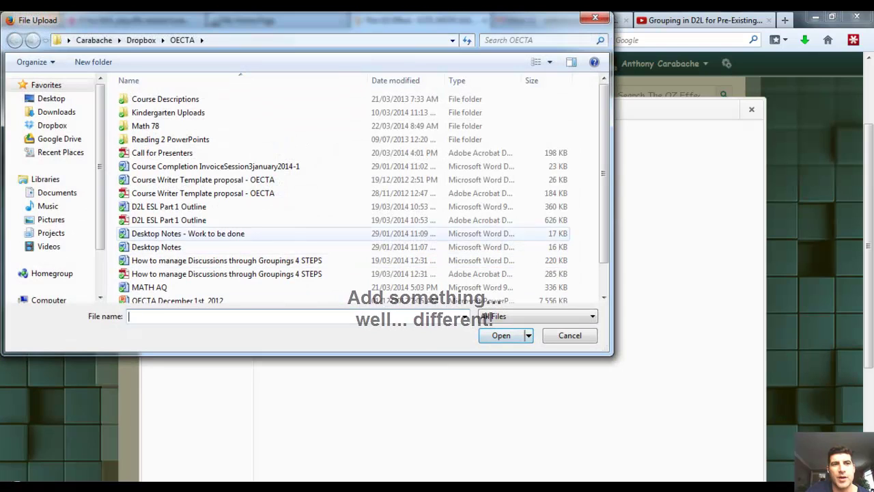
left_click(167, 220)
scroll(168, 225, "down", 1)
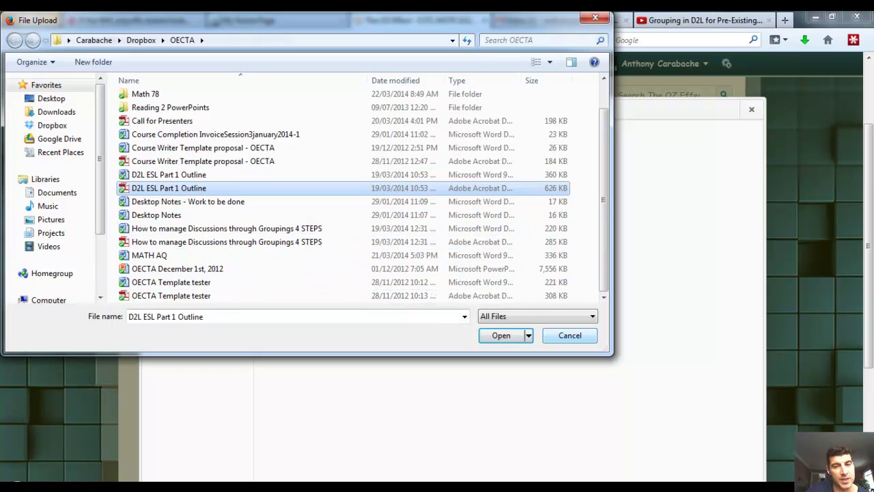
left_click(571, 334)
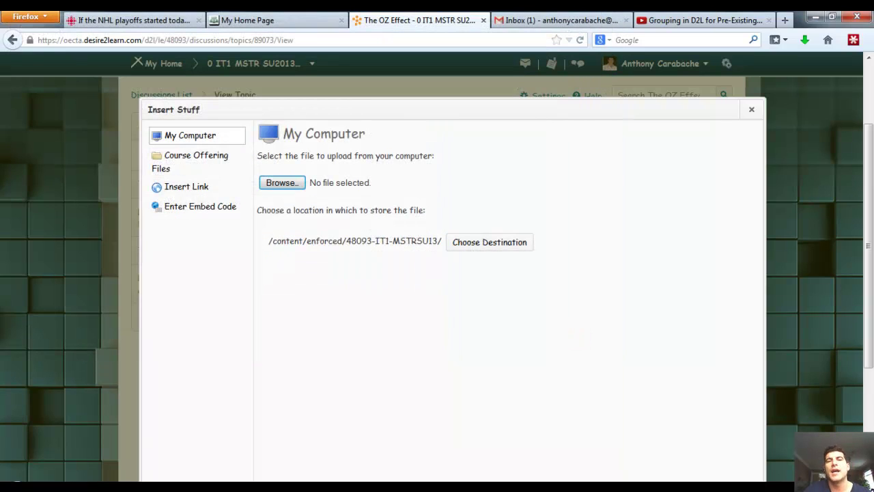
Choose the Settings image from the icons folder of the Pictures library and upload it to the course.
left_click(282, 183)
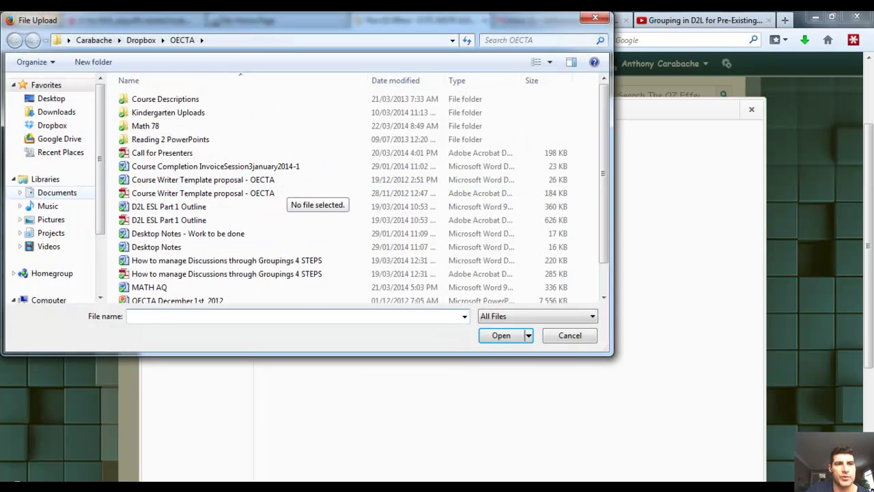
left_click(49, 220)
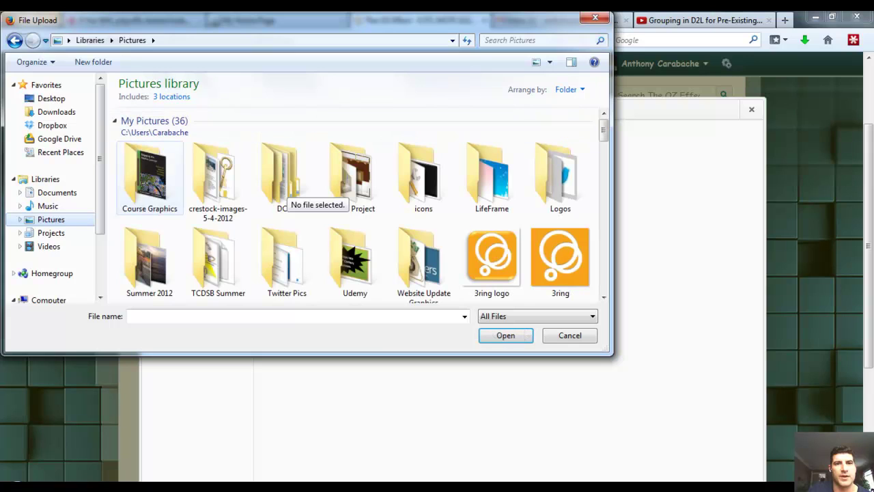
double_click(407, 170)
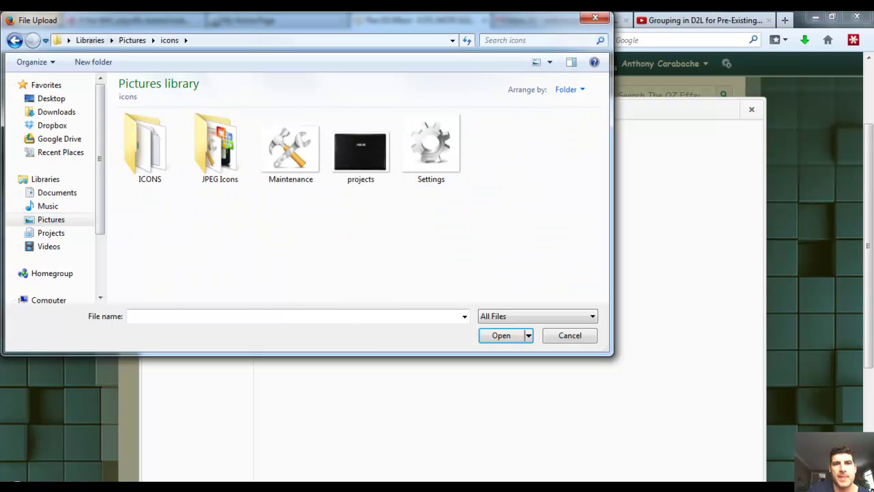
left_click(431, 150)
left_click(508, 331)
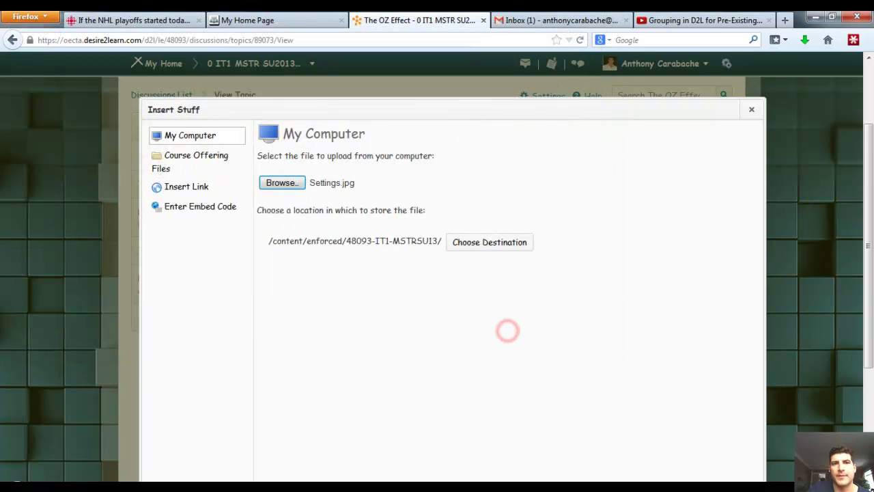
scroll(451, 273, "down", 3)
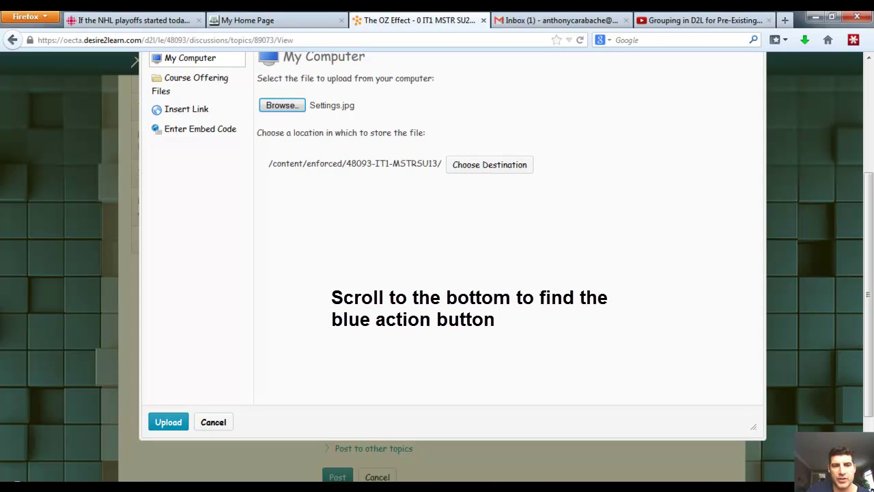
left_click(170, 421)
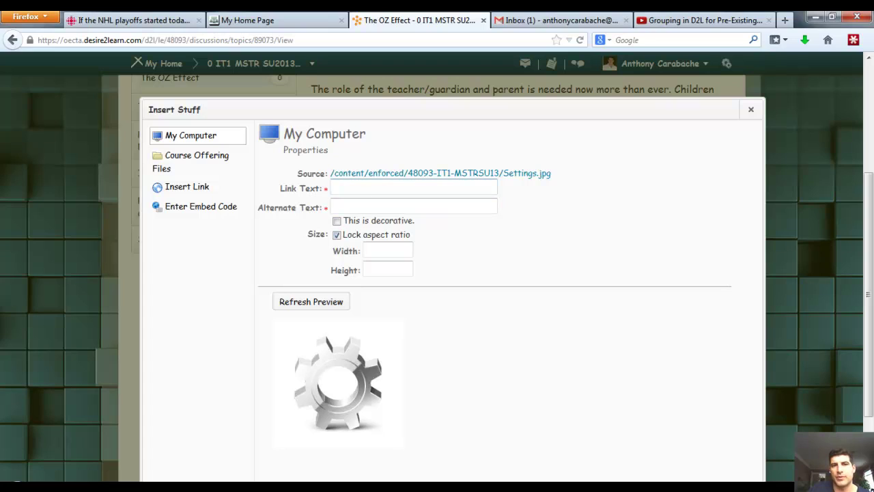
Set the uploaded image's link text to "My Picture!".
left_click(361, 187)
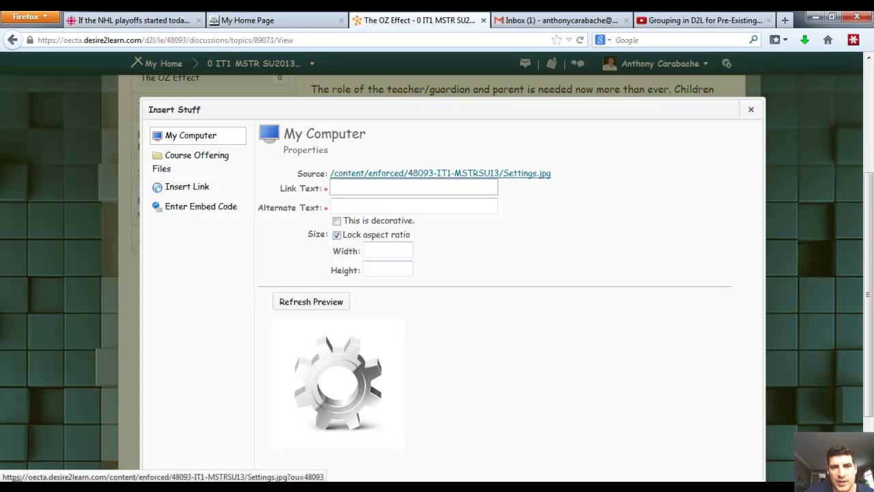
mouse_move(332, 173)
left_mouse_down()
mouse_move(479, 174)
mouse_move(329, 190)
left_mouse_up()
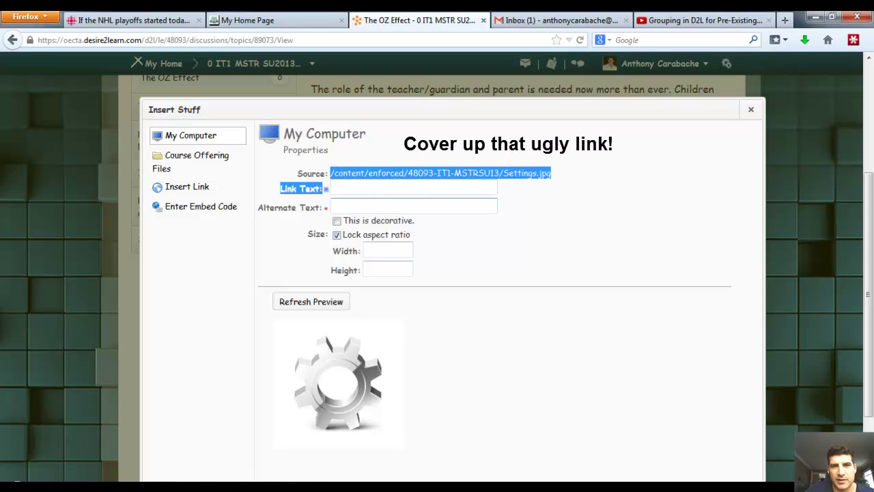
left_click(380, 204)
left_click(371, 187)
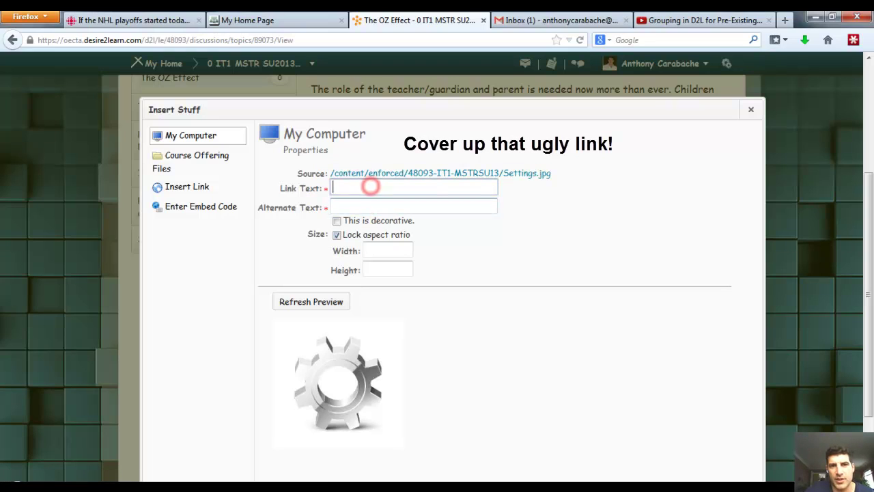
type("M")
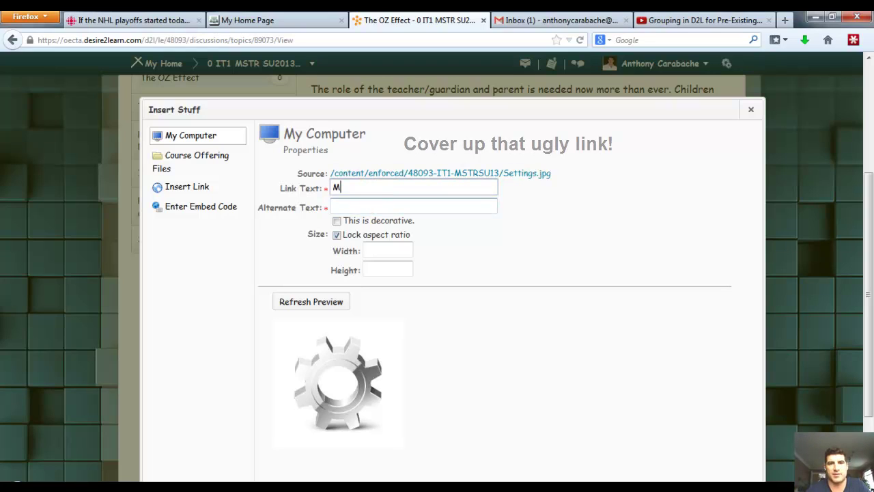
type("y Picture!")
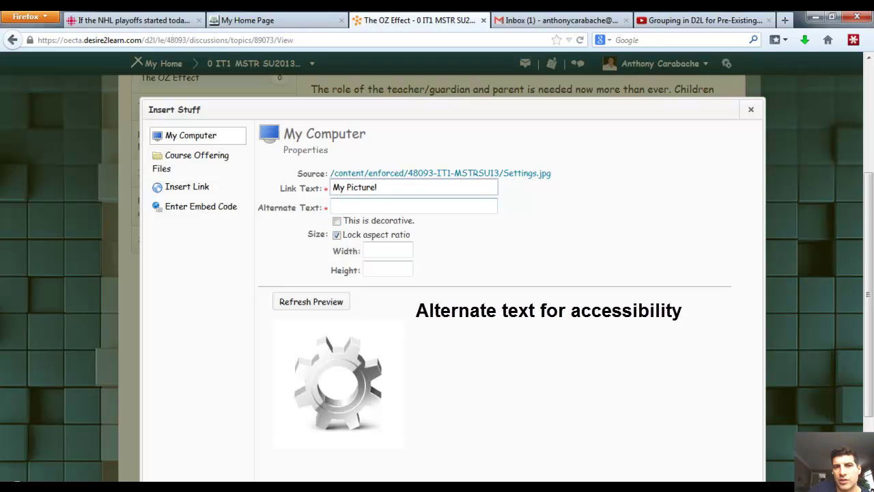
Mark the image as decorative instead of giving it alternate text, and insert it into the message.
left_click(347, 208)
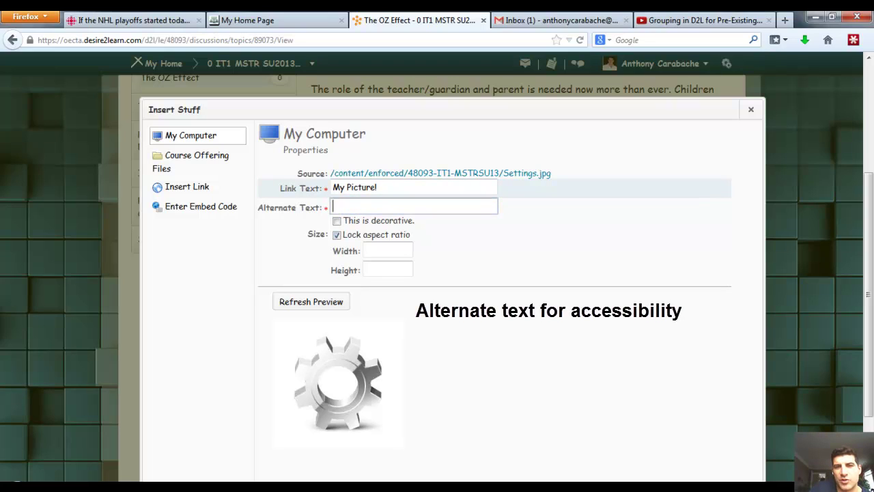
left_click(337, 221)
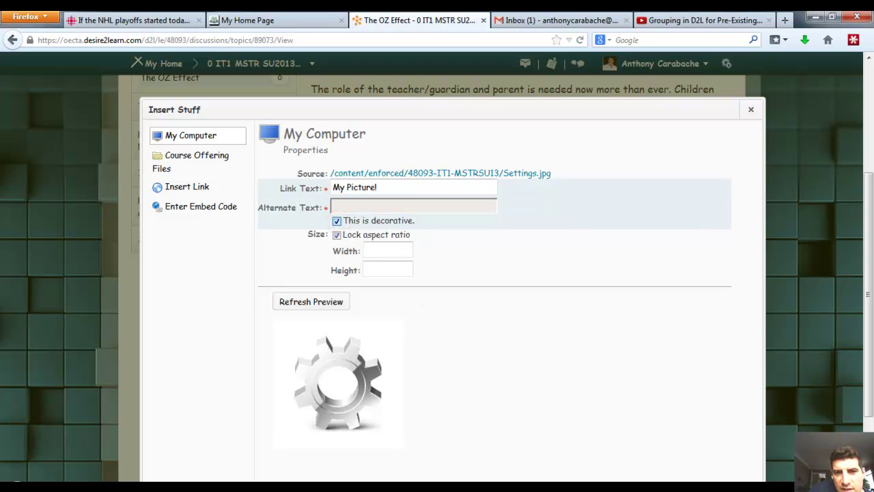
scroll(437, 273, "down", 2)
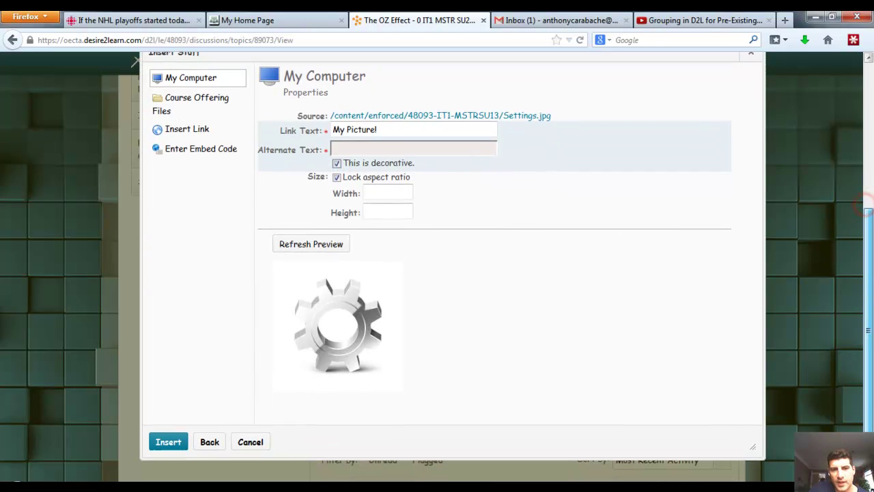
left_click(168, 441)
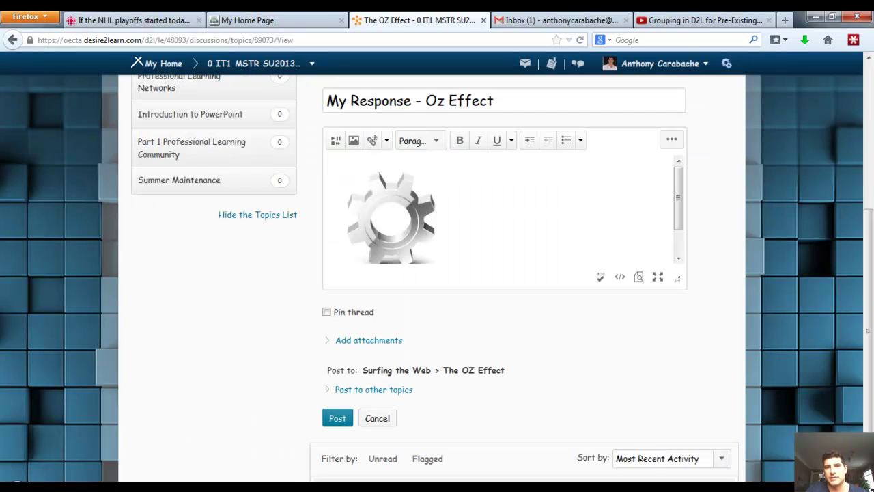
Post the new thread to The OZ Effect topic and open it from the topic's thread list.
scroll(437, 274, "down", 1)
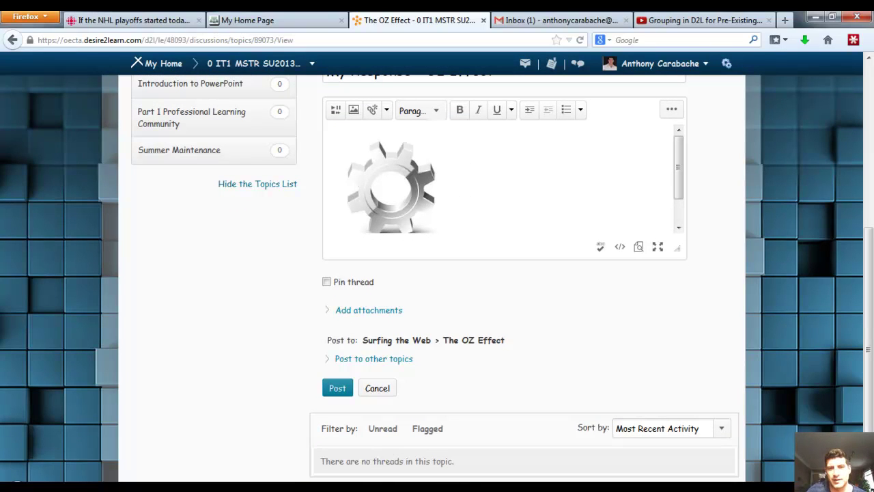
left_click(332, 388)
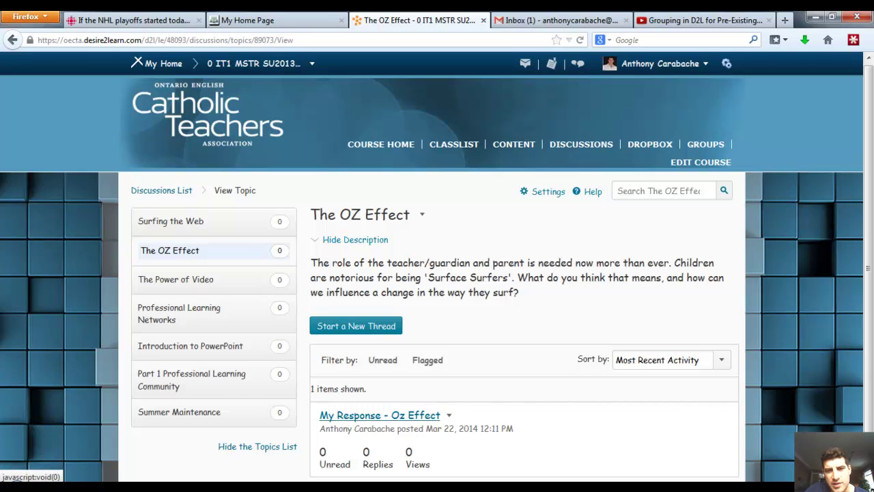
left_click(363, 415)
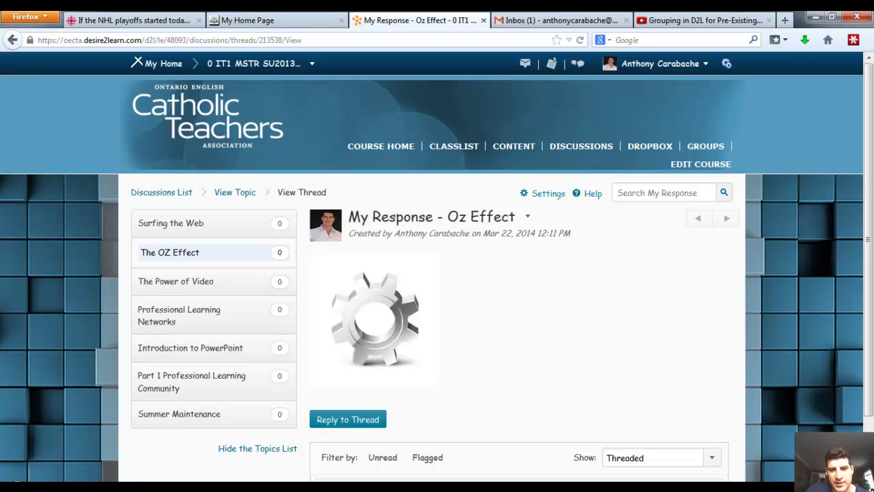
scroll(437, 273, "down", 1)
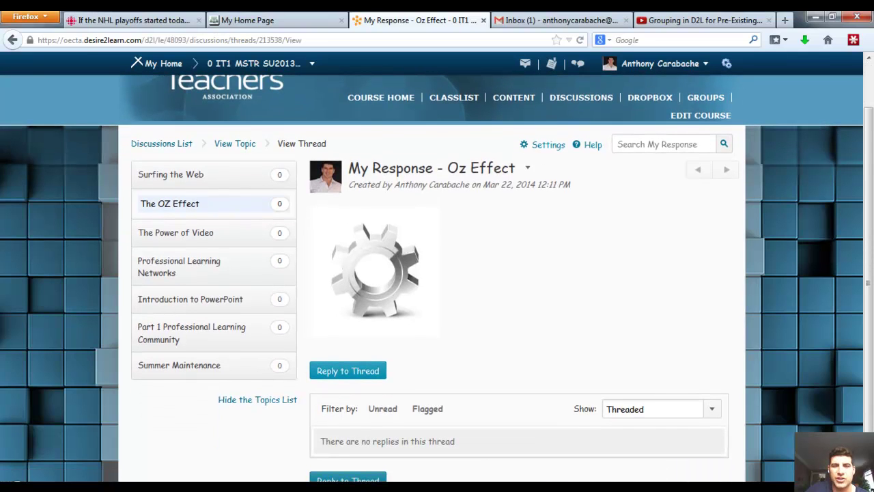
Reply to the thread with the message "Oooh that's really cool!" and post the reply.
left_click(369, 371)
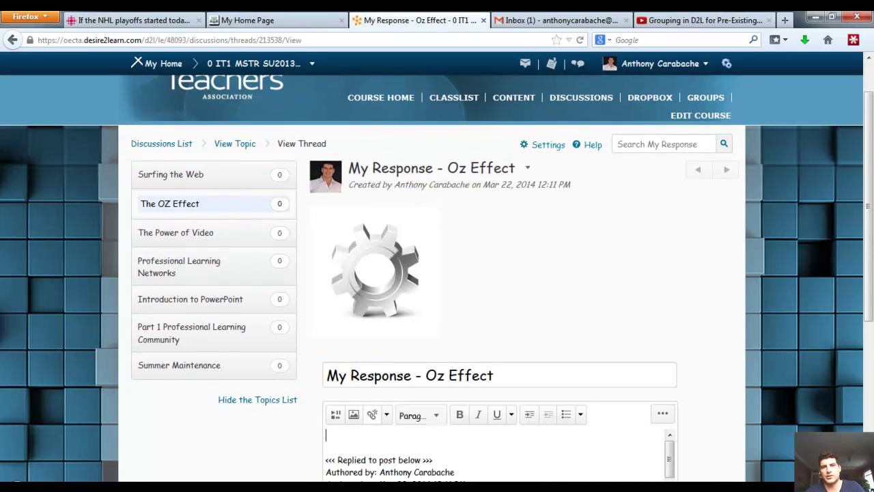
type("Oooh t")
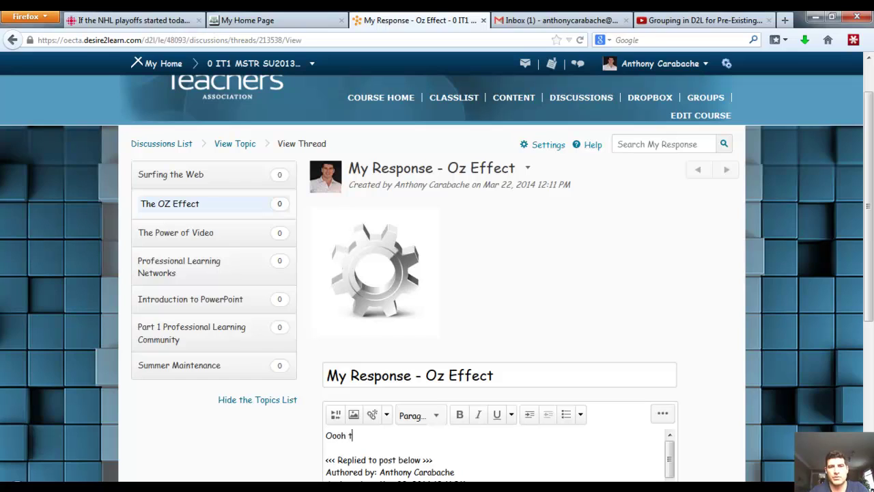
type("hat's really cool")
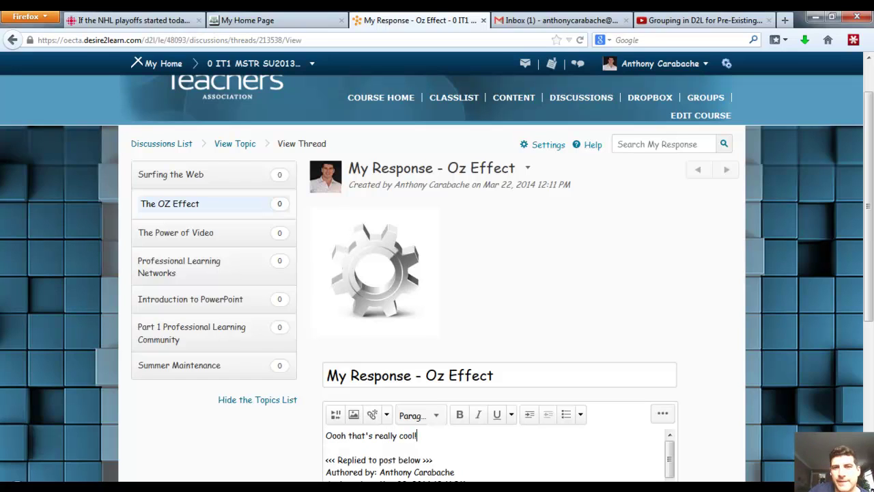
type("!")
scroll(338, 470, "down", 4)
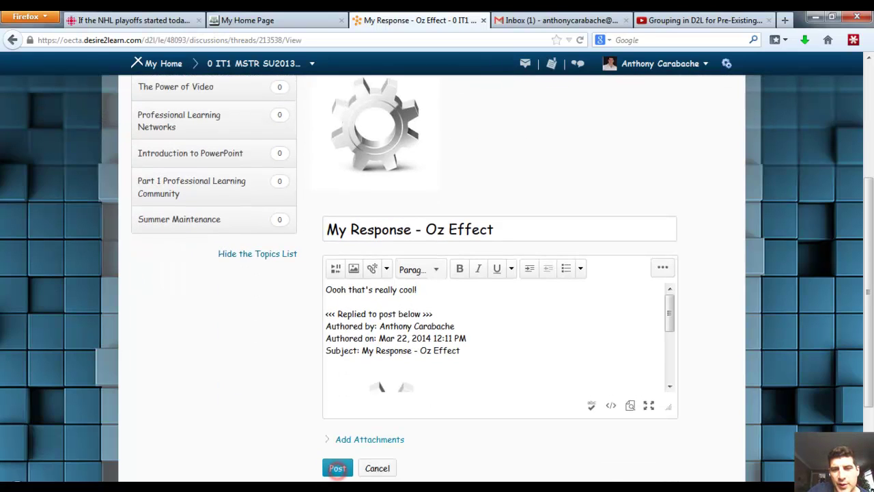
left_click(337, 469)
scroll(519, 273, "up", 4)
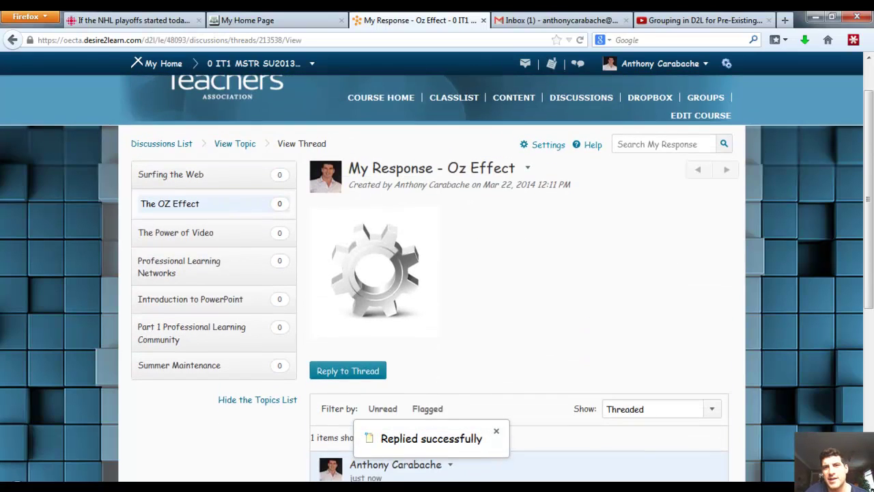
scroll(437, 273, "up", 1)
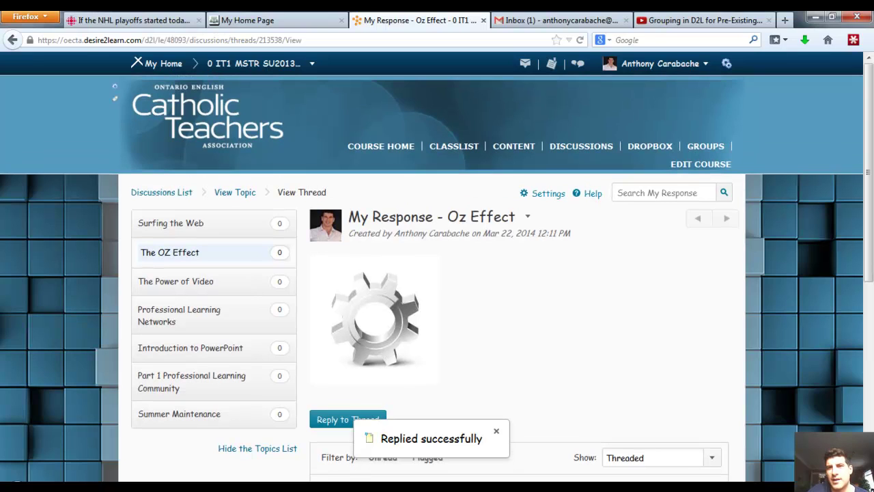
Go to the course dropbox and open the folder Lesson Plan: The Effective Search at its file submission section.
left_click(649, 145)
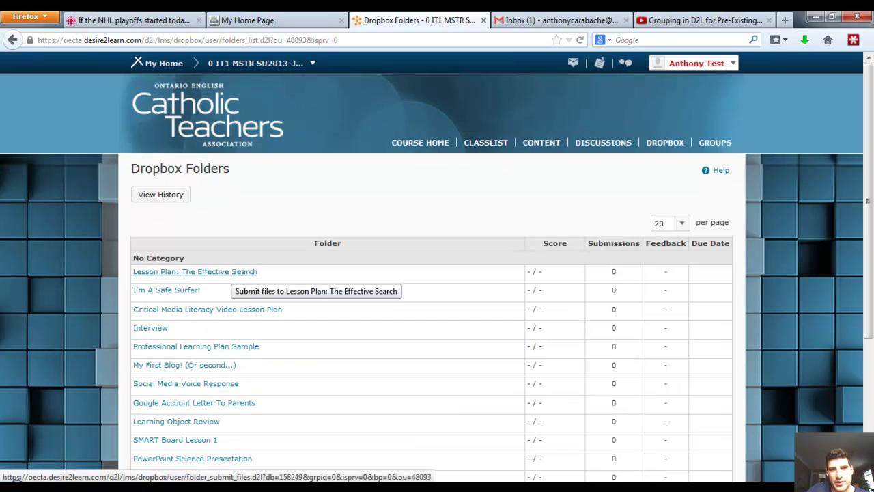
left_click(232, 271)
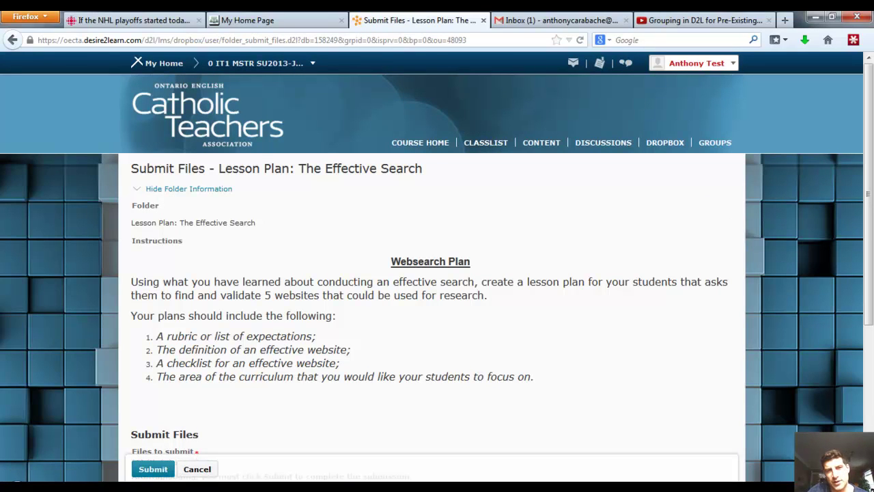
scroll(437, 273, "down", 3)
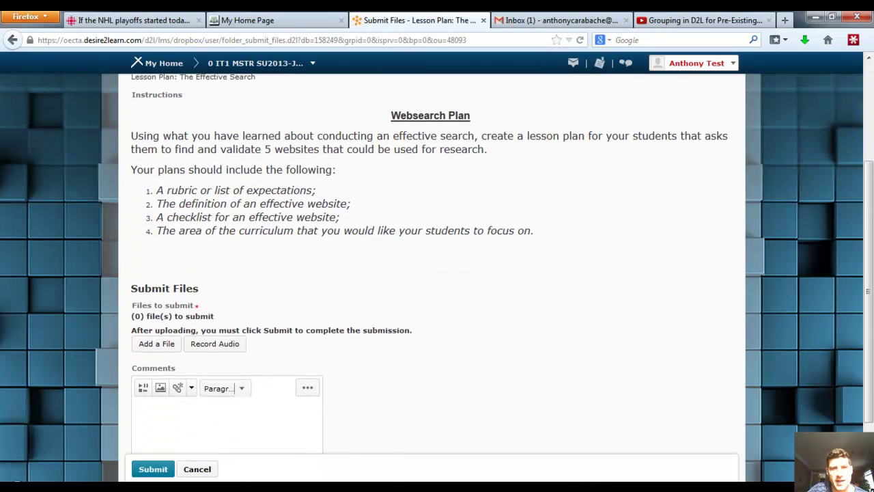
Examine the available sources for adding a file to the submission, and cancel without adding one.
scroll(437, 274, "down", 2)
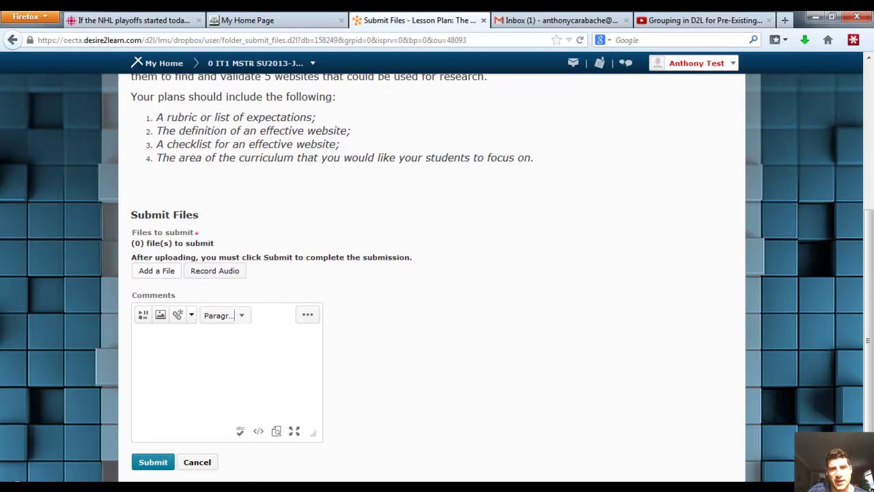
left_click(156, 271)
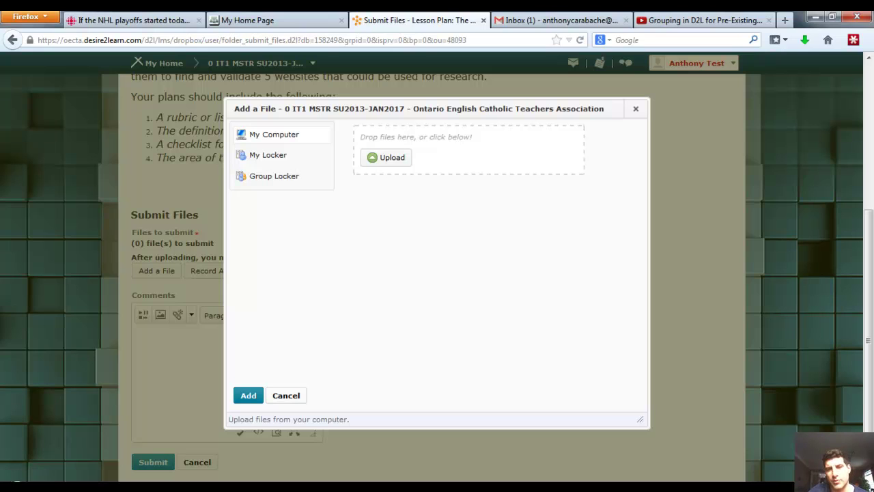
left_click(287, 394)
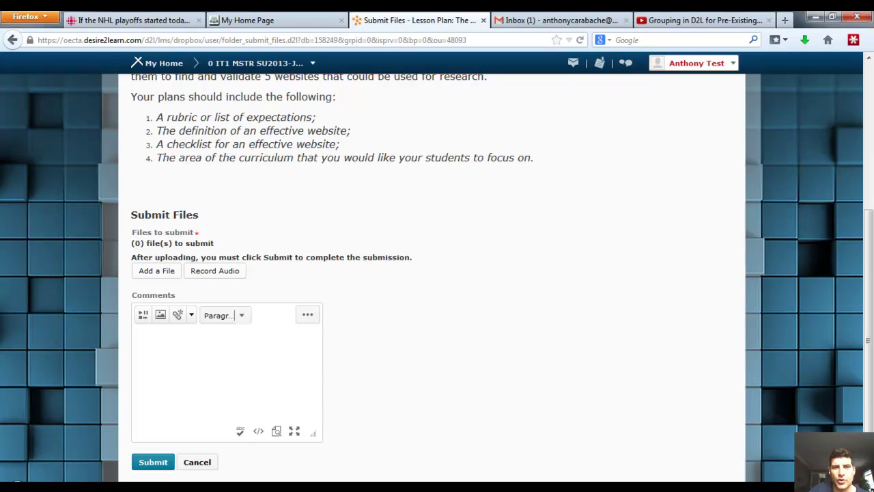
Open the submission's audio recorder, allow Flash to access the camera and microphone, and cancel without recording.
left_click(222, 269)
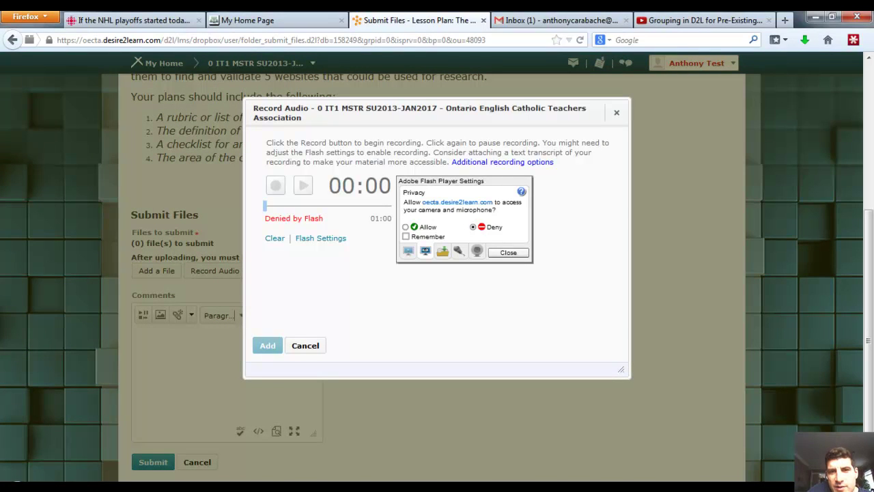
left_click(405, 226)
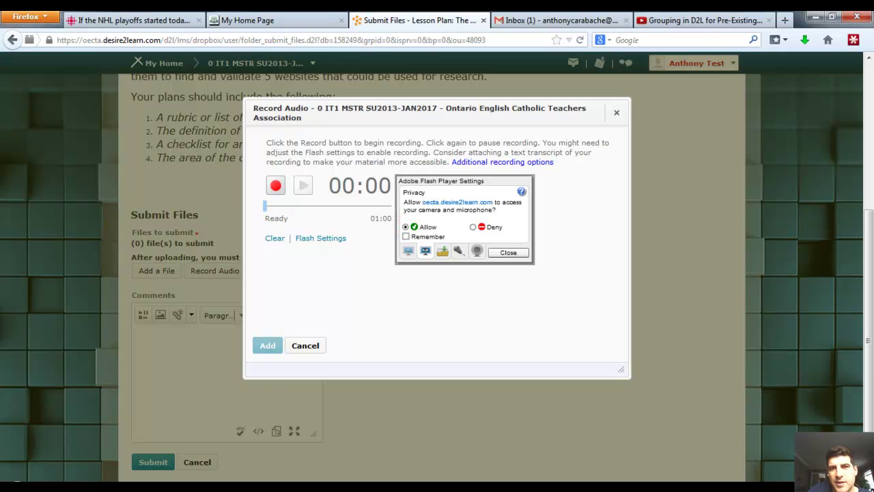
left_click(506, 252)
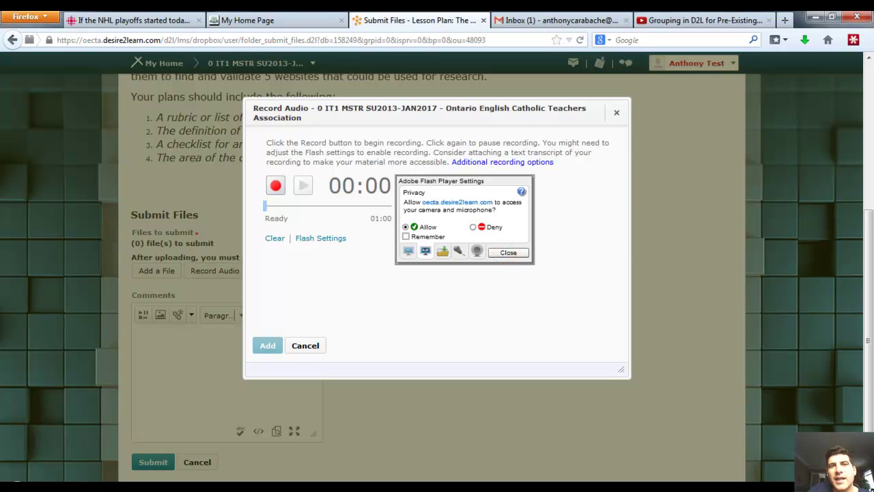
left_click(507, 252)
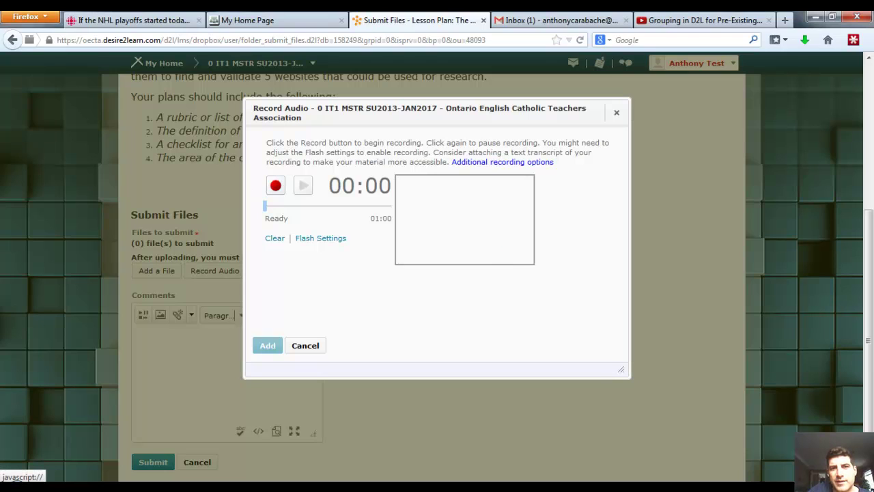
left_click(307, 345)
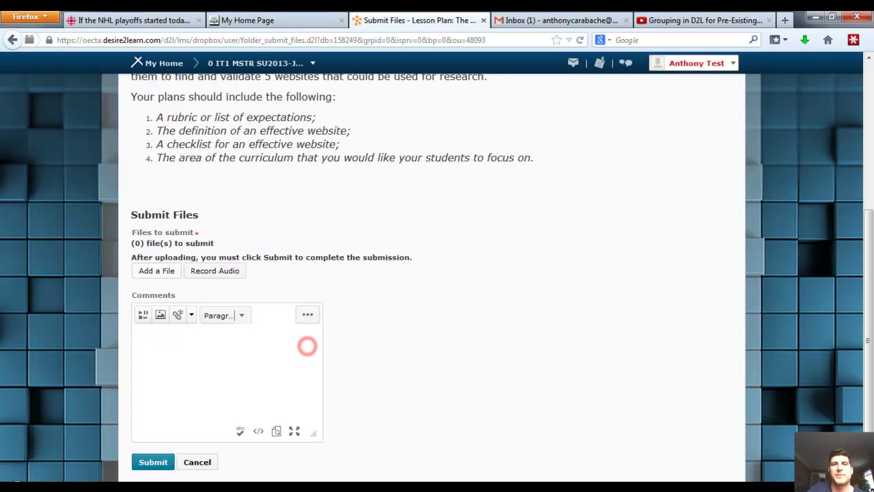
left_click(403, 345)
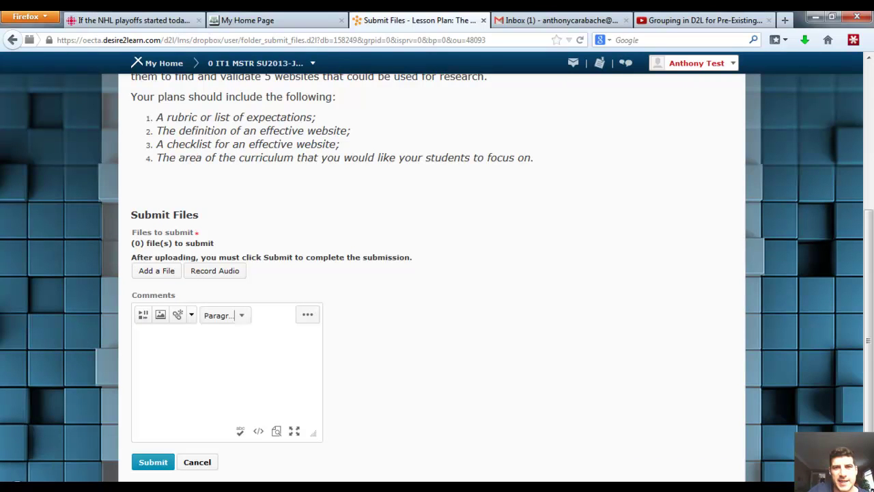
scroll(437, 273, "up", 5)
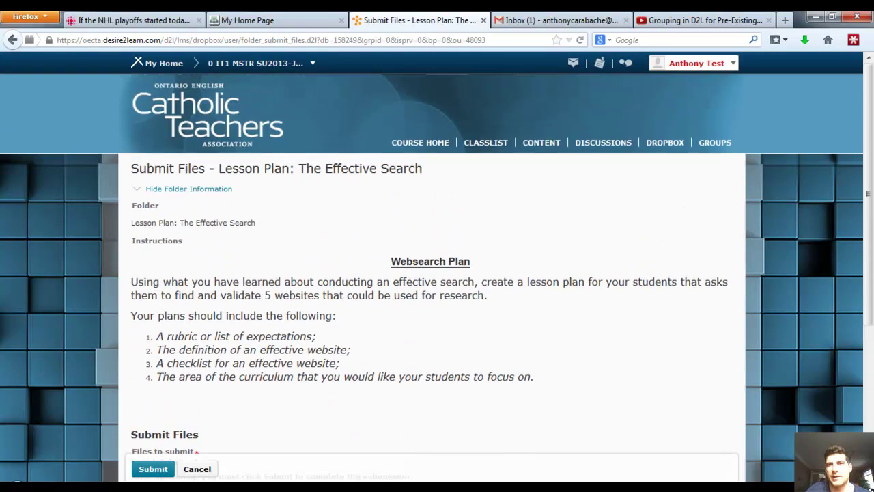